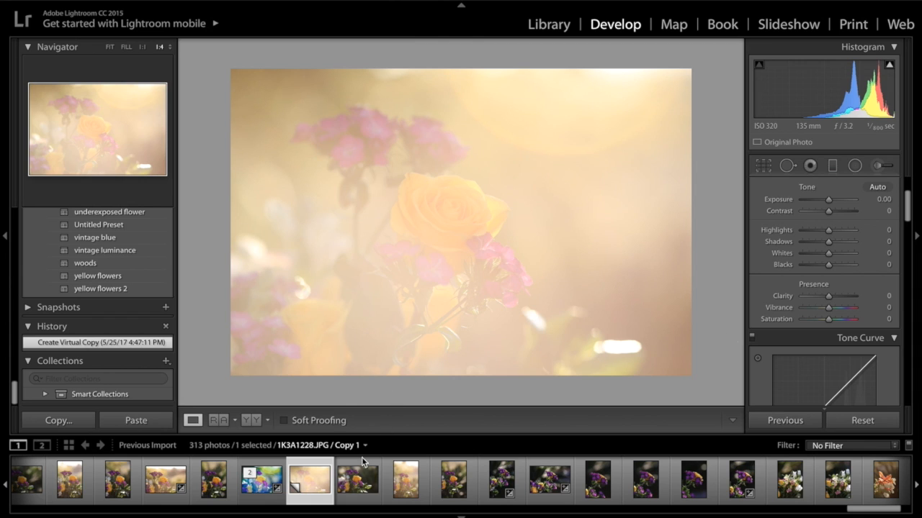
Compare the hazy virtual copy of 1K3A1228.JPG with photo 1K3A1229.JPG and the edited original, ending on the virtual copy.
{"action": "left_click", "coordinate": [358, 480]}
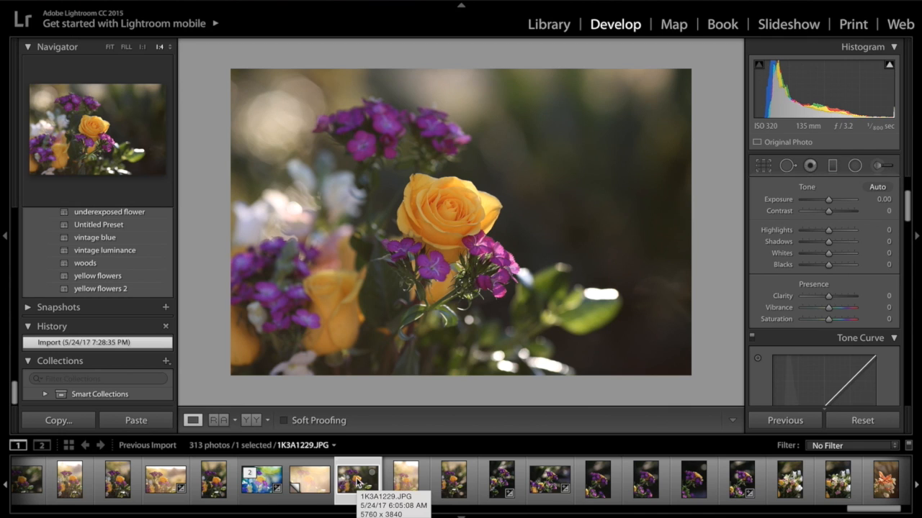
{"action": "left_click", "coordinate": [310, 481]}
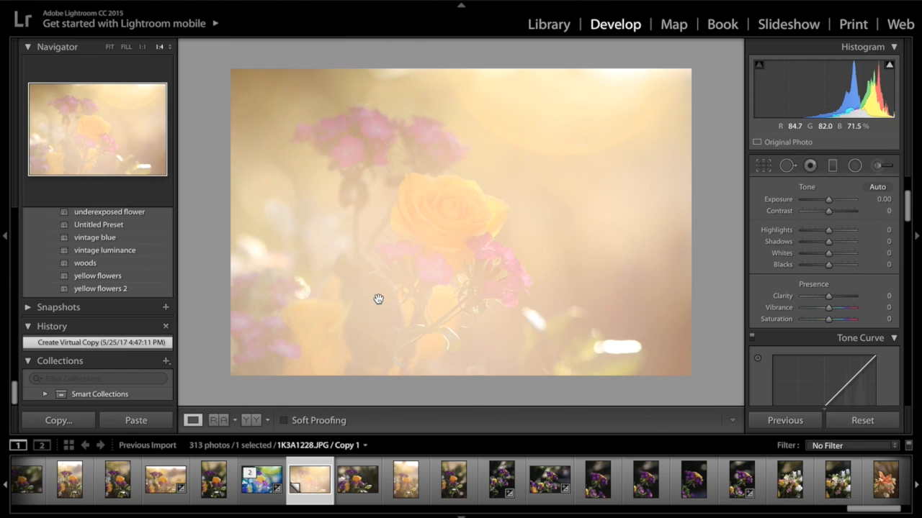
{"action": "left_click", "coordinate": [273, 489]}
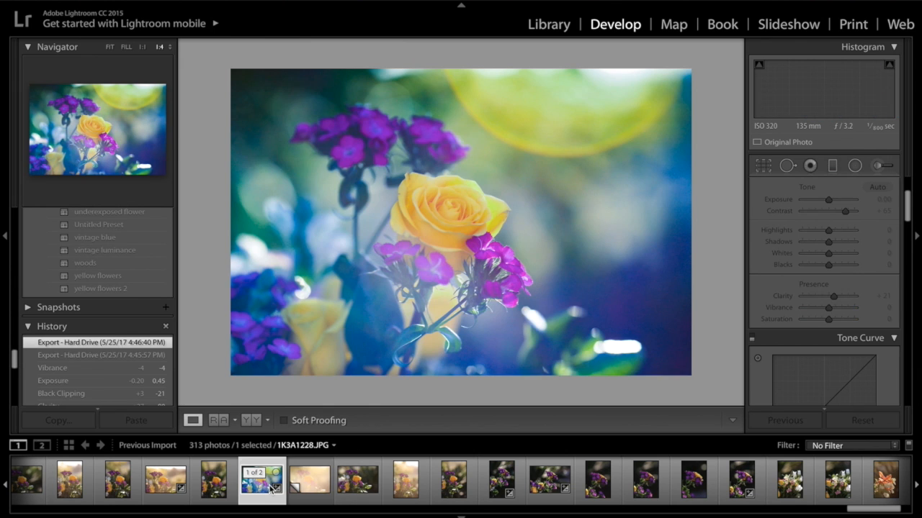
{"action": "left_click", "coordinate": [322, 490]}
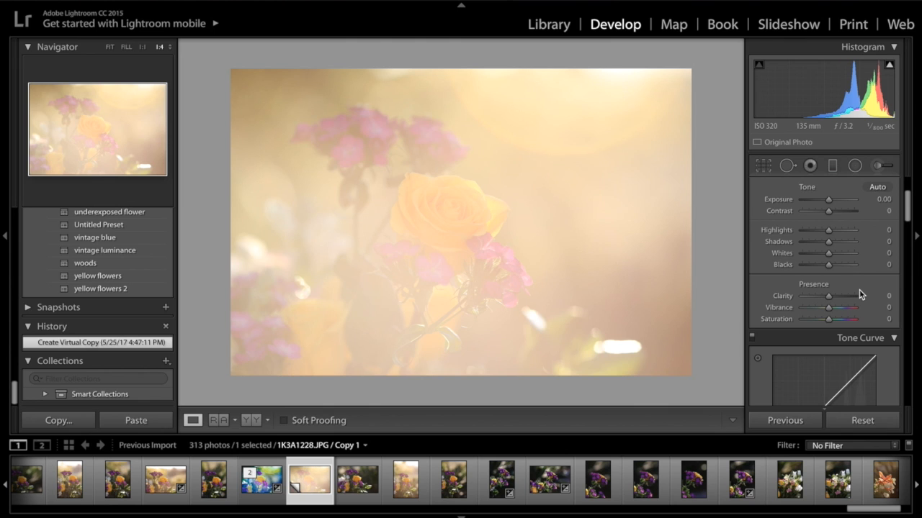
Set the Dehaze amount to +95 on the virtual copy of the hazy rose photo.
{"action": "scroll", "coordinate": [857, 303], "scroll_direction": "down", "scroll_amount": 3}
{"action": "scroll", "coordinate": [853, 309], "scroll_direction": "down", "scroll_amount": 10}
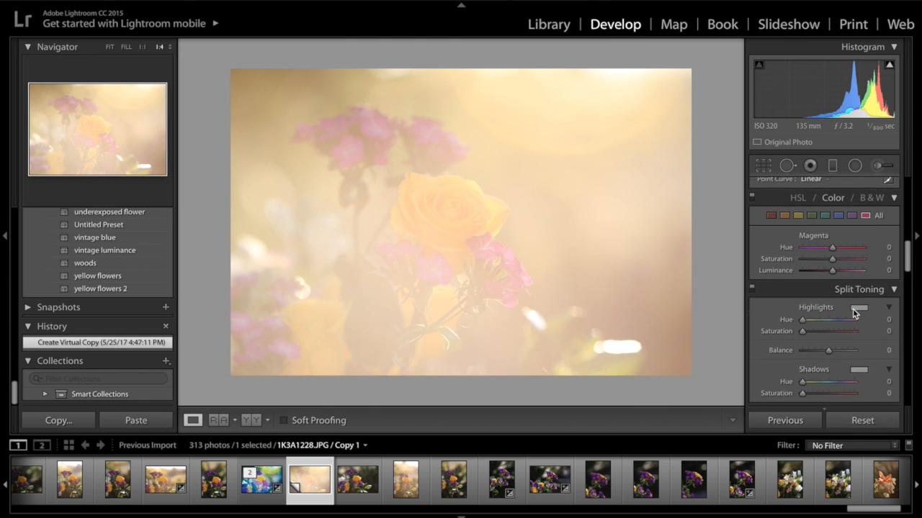
{"action": "scroll", "coordinate": [854, 309], "scroll_direction": "down", "scroll_amount": 5}
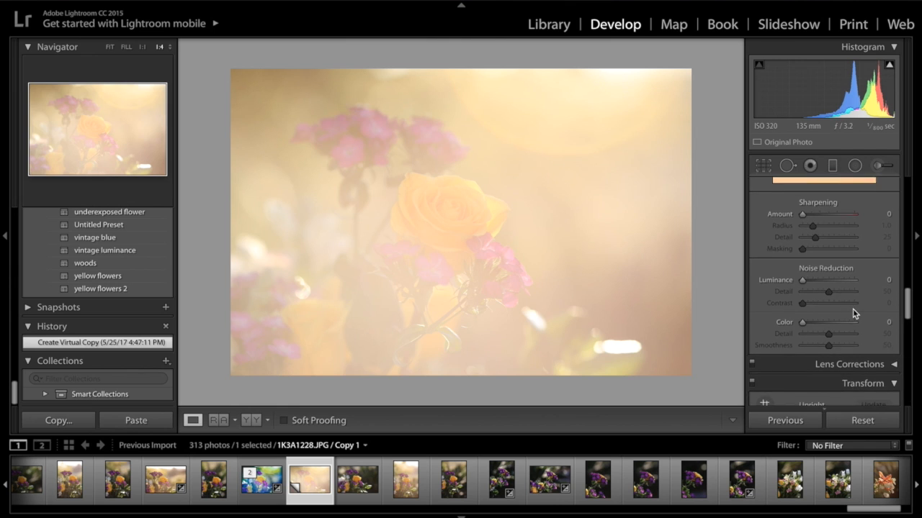
{"action": "scroll", "coordinate": [853, 313], "scroll_direction": "down", "scroll_amount": 6}
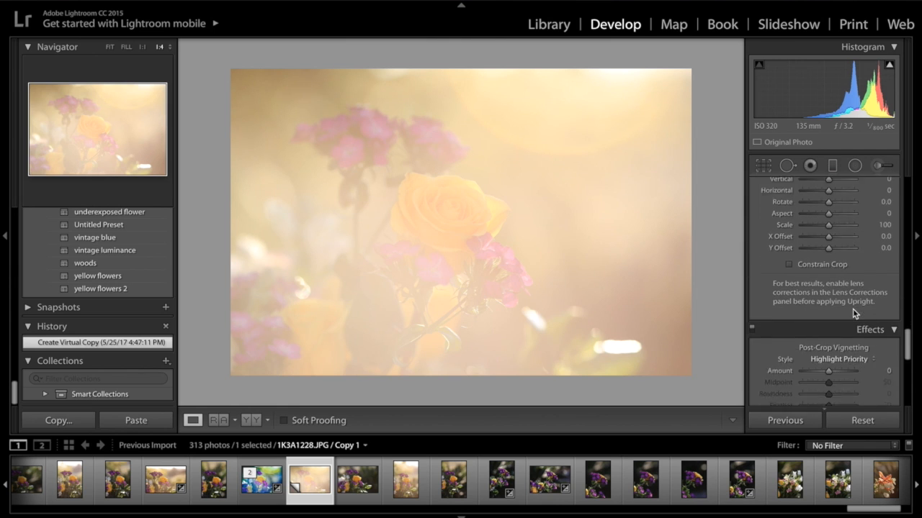
{"action": "scroll", "coordinate": [853, 314], "scroll_direction": "down", "scroll_amount": 5}
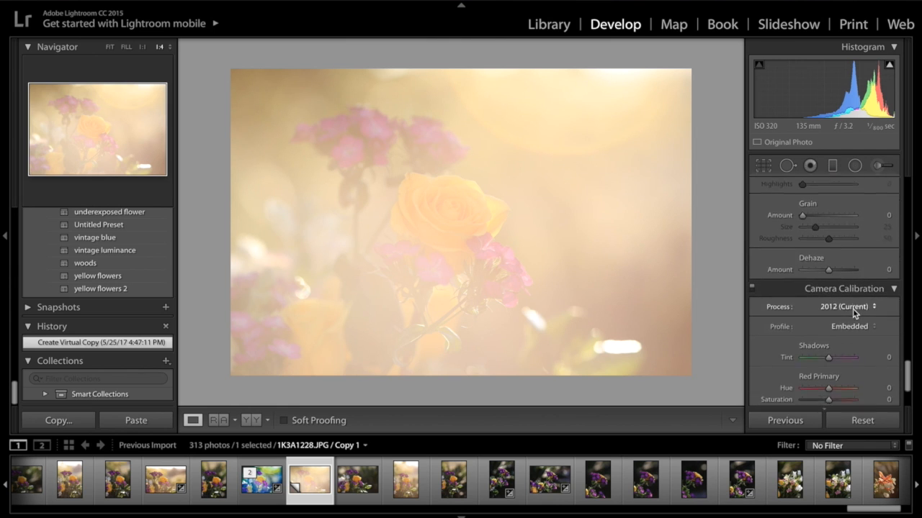
{"action": "scroll", "coordinate": [854, 311], "scroll_direction": "up", "scroll_amount": 2}
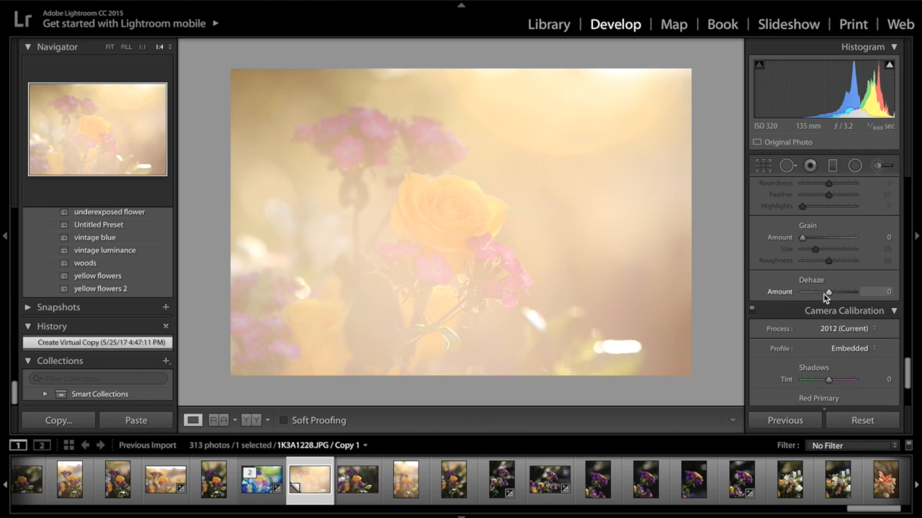
{"action": "left_click_drag", "start_coordinate": [829, 295], "coordinate": [854, 300]}
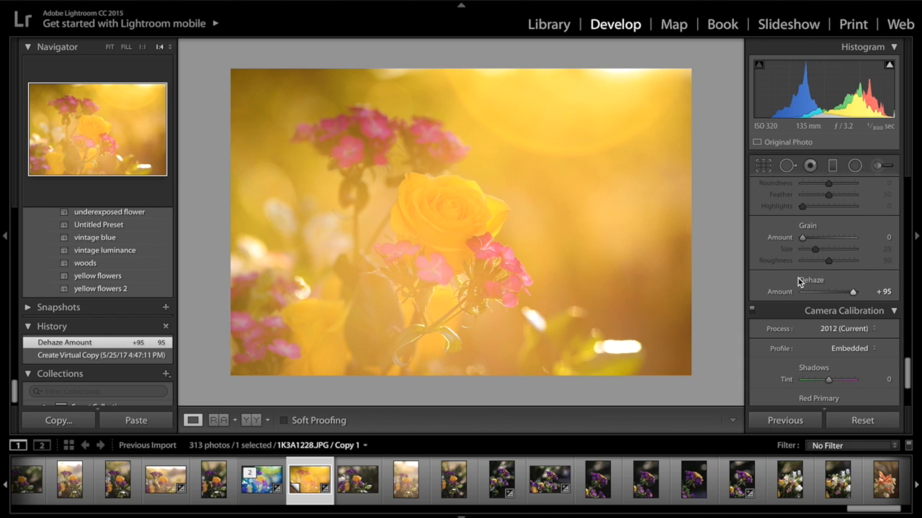
Raise the rose photo's Clarity to +21 in the basic adjustments.
{"action": "scroll", "coordinate": [799, 282], "scroll_direction": "up", "scroll_amount": 10}
{"action": "scroll", "coordinate": [798, 281], "scroll_direction": "up", "scroll_amount": 10}
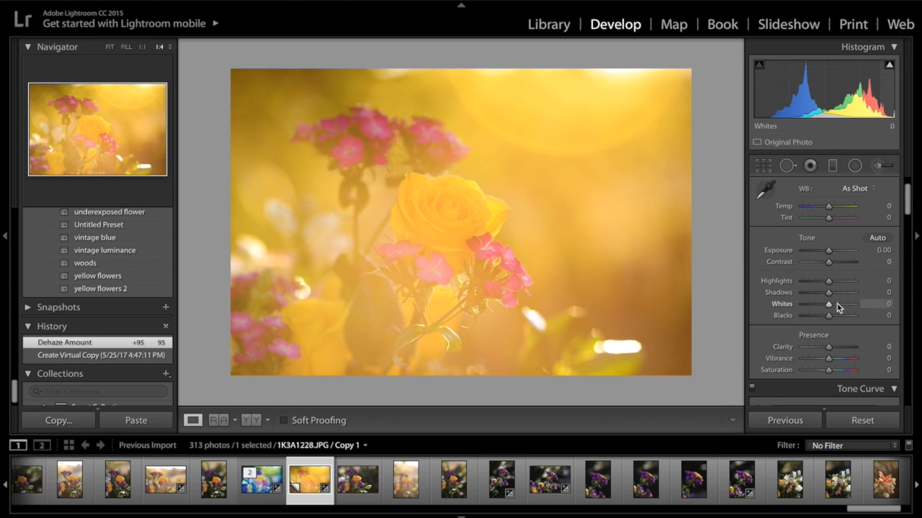
{"action": "scroll", "coordinate": [838, 307], "scroll_direction": "down", "scroll_amount": 1}
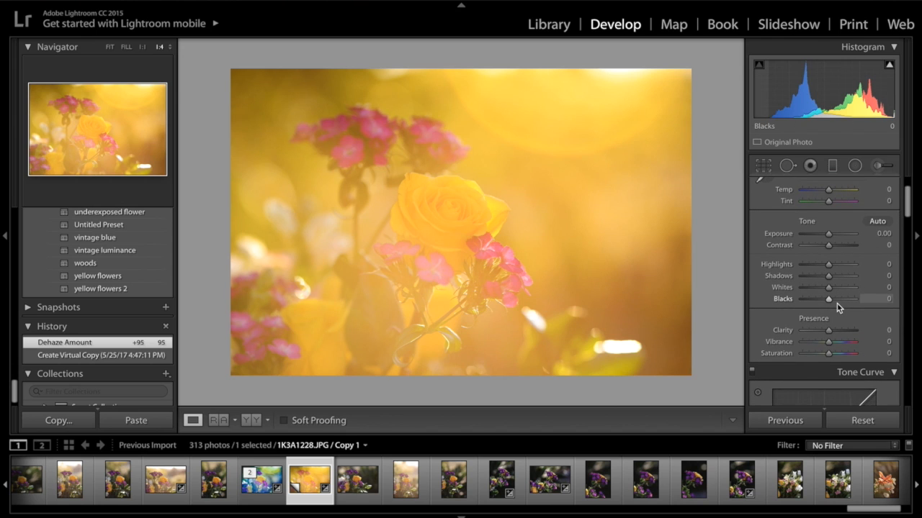
{"action": "scroll", "coordinate": [835, 302], "scroll_direction": "down", "scroll_amount": 2}
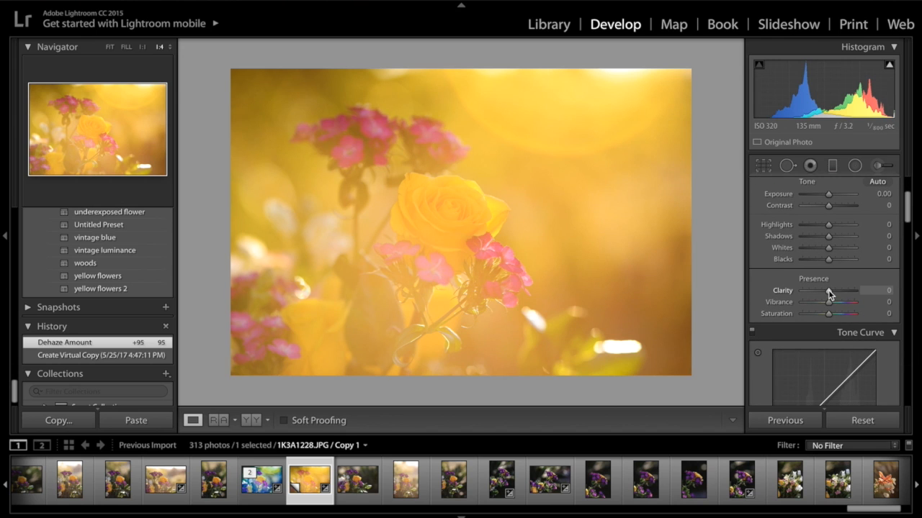
{"action": "left_click_drag", "start_coordinate": [829, 291], "coordinate": [834, 293]}
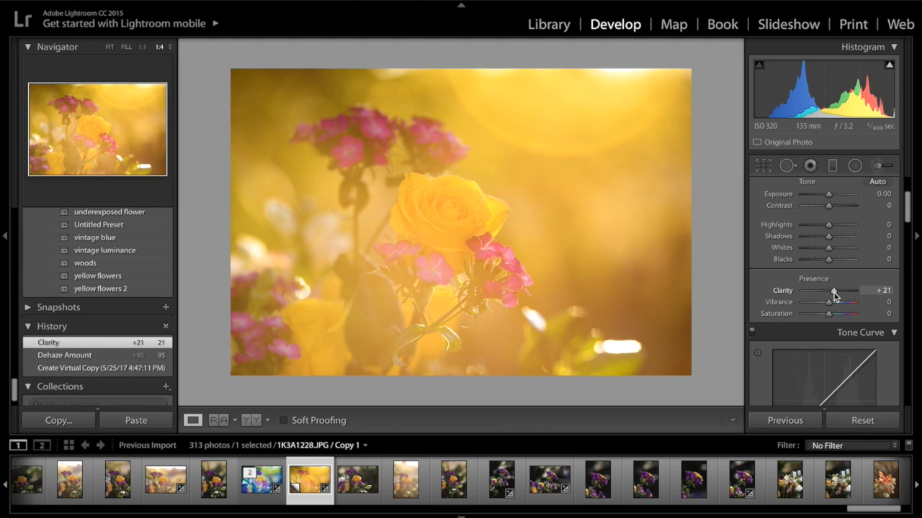
Cool the photo's white balance temperature to -15 and raise Contrast to +65.
{"action": "scroll", "coordinate": [833, 293], "scroll_direction": "up", "scroll_amount": 2}
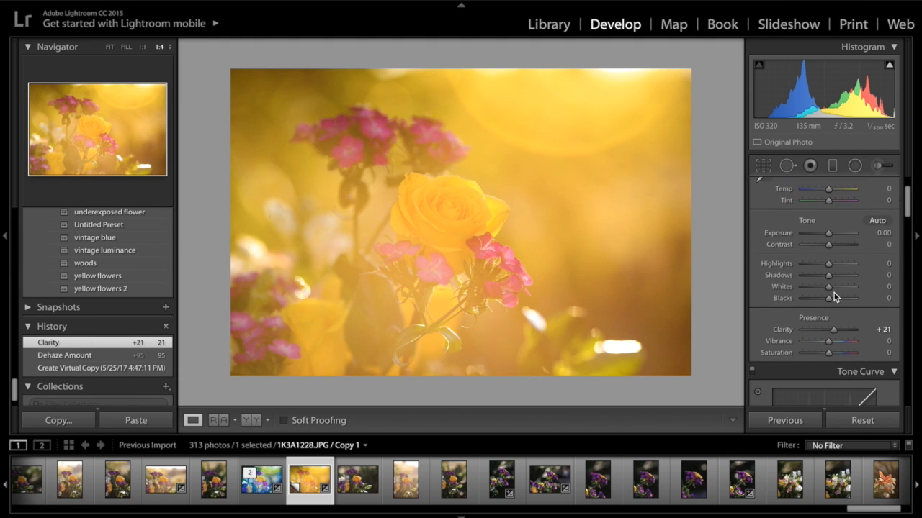
{"action": "scroll", "coordinate": [834, 295], "scroll_direction": "up", "scroll_amount": 1}
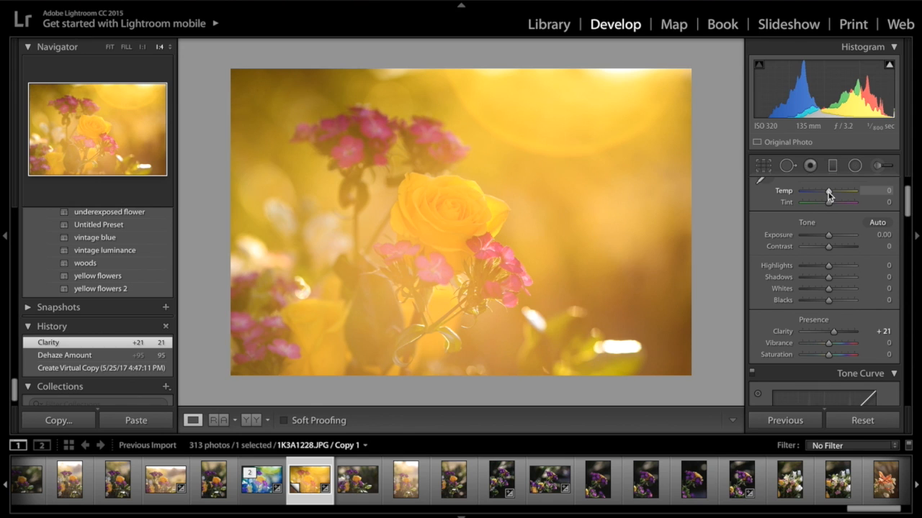
{"action": "key", "text": "Down"}
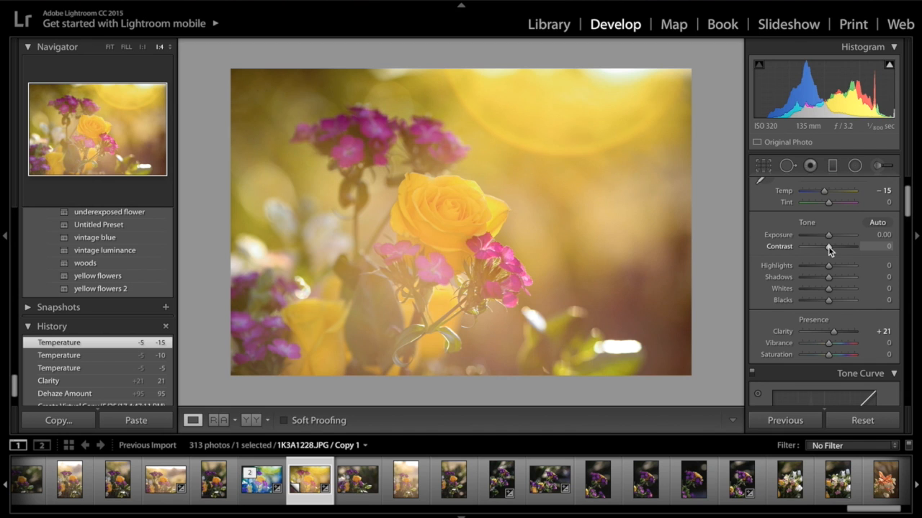
{"action": "left_click_drag", "start_coordinate": [829, 246], "coordinate": [845, 247]}
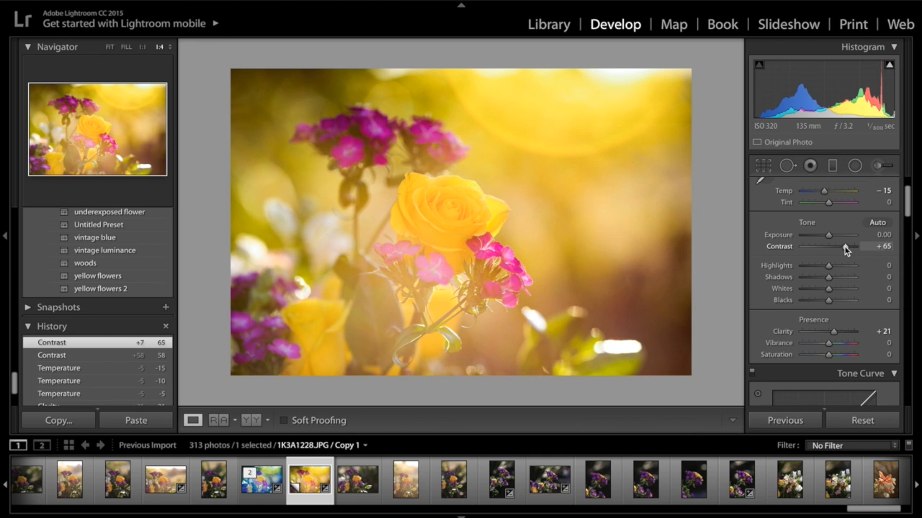
Cool the white balance further by setting the temperature to -35.
{"action": "scroll", "coordinate": [819, 208], "scroll_direction": "up", "scroll_amount": 2}
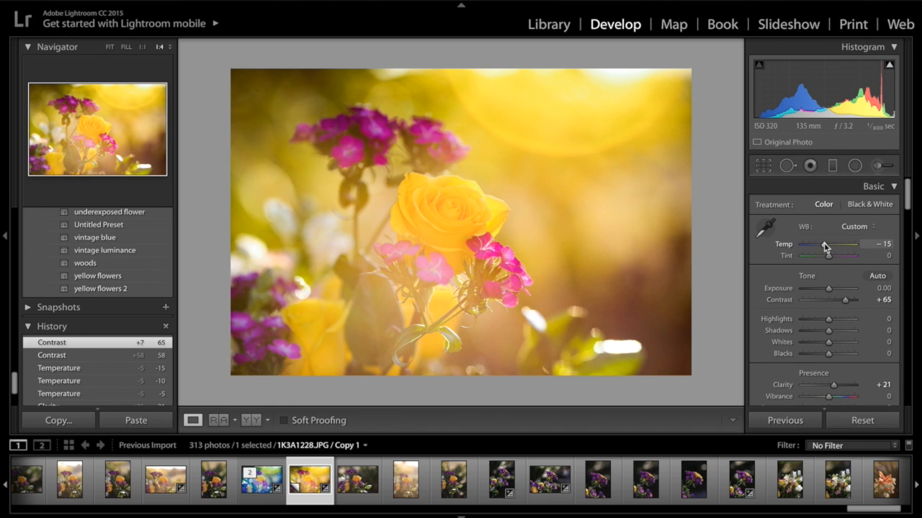
{"action": "left_click_drag", "start_coordinate": [825, 247], "coordinate": [823, 247]}
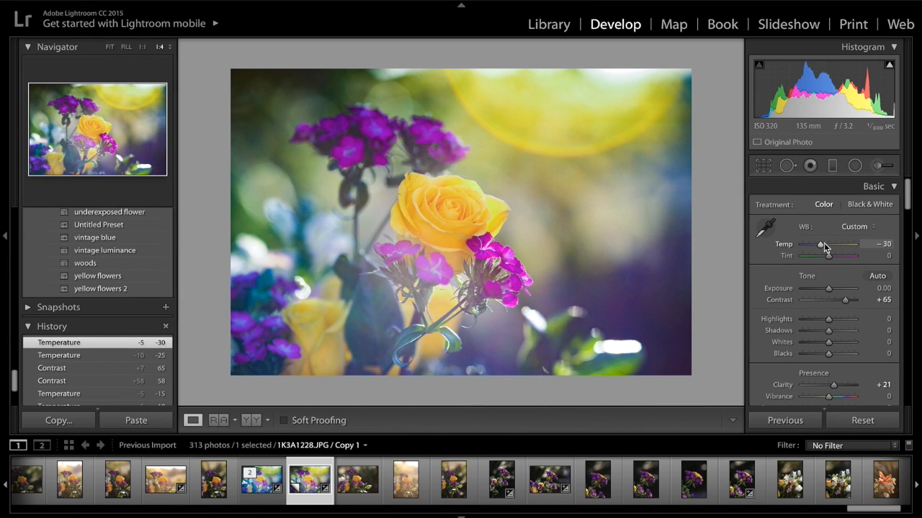
{"action": "left_click_drag", "start_coordinate": [824, 247], "coordinate": [823, 247]}
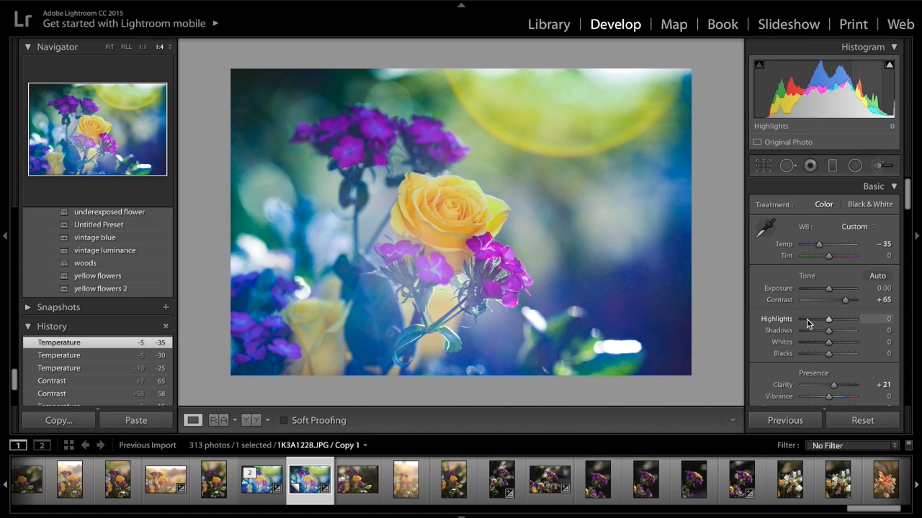
Inspect the rose at 1:1 magnification and set the luminance noise reduction to 31.
{"action": "scroll", "coordinate": [807, 319], "scroll_direction": "down", "scroll_amount": 8}
{"action": "scroll", "coordinate": [806, 319], "scroll_direction": "down", "scroll_amount": 10}
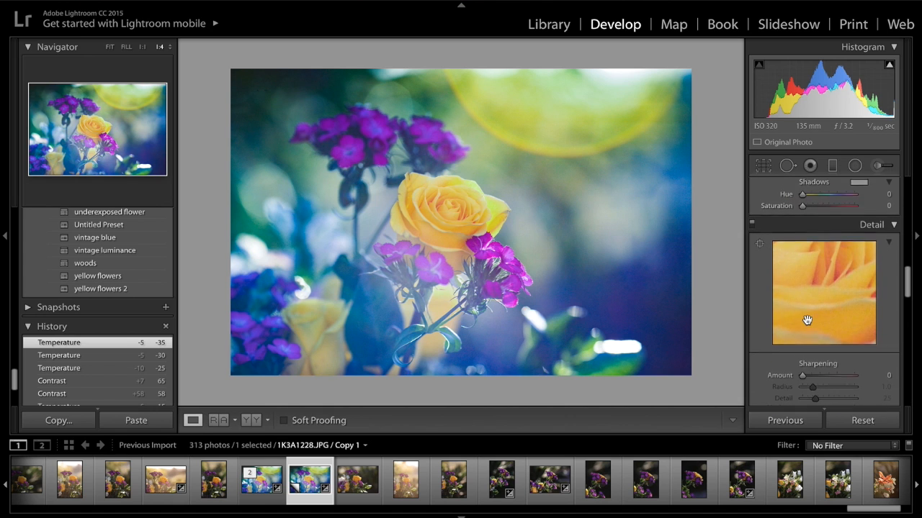
{"action": "scroll", "coordinate": [806, 319], "scroll_direction": "down", "scroll_amount": 1}
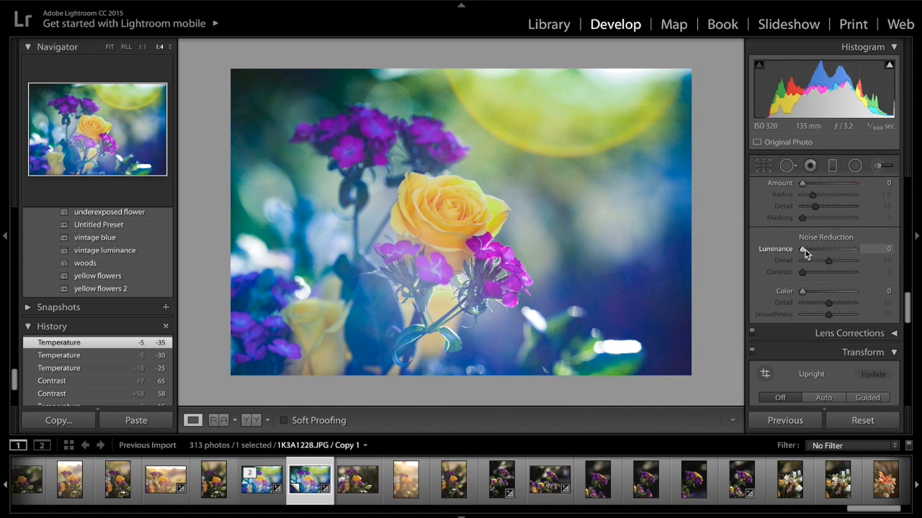
{"action": "key", "text": "ctrl+equal"}
{"action": "key", "text": "ctrl+minus"}
{"action": "key", "text": "ctrl+minus"}
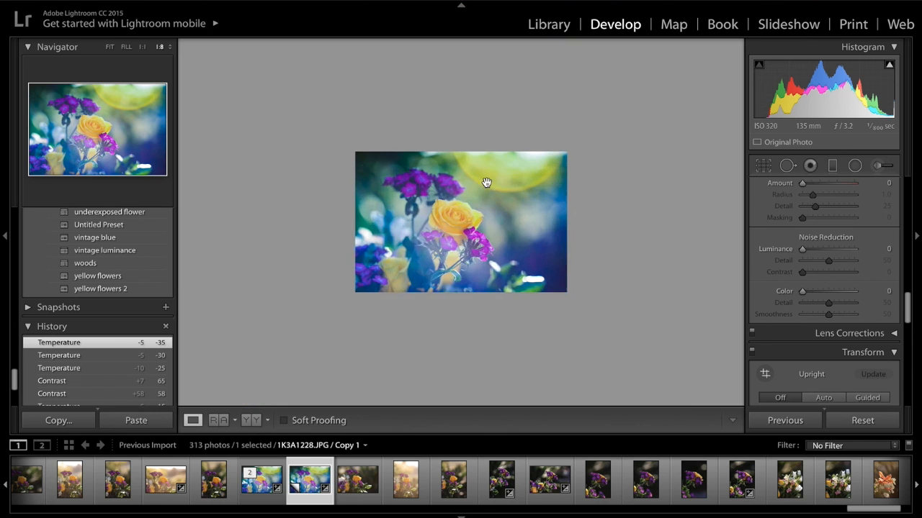
{"action": "key", "text": "ctrl+equal"}
{"action": "key", "text": "ctrl+equal"}
{"action": "left_click", "coordinate": [486, 182]}
{"action": "left_click_drag", "start_coordinate": [521, 123], "coordinate": [507, 232]}
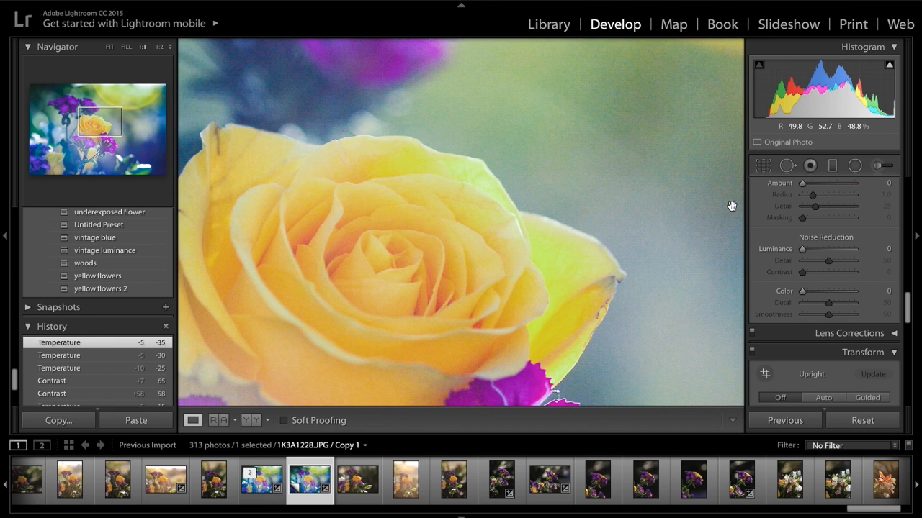
{"action": "left_click_drag", "start_coordinate": [804, 250], "coordinate": [817, 253]}
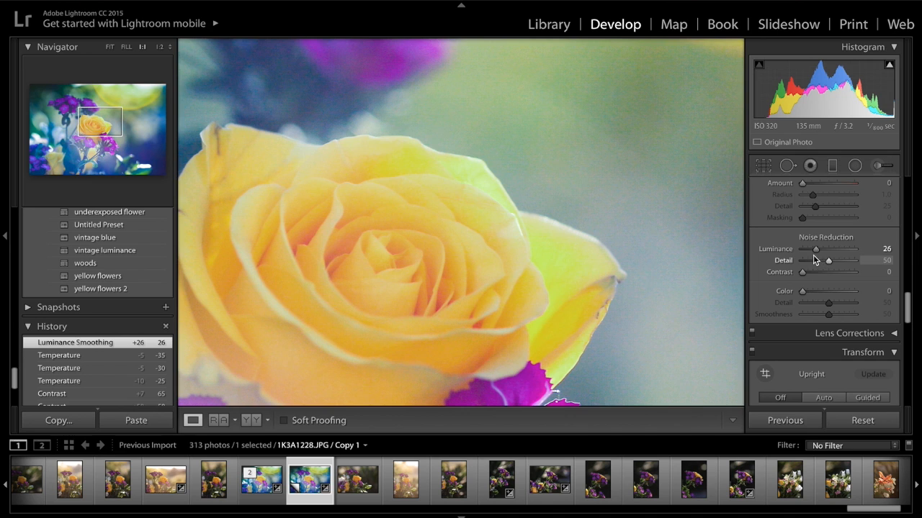
{"action": "mouse_move", "coordinate": [816, 251]}
{"action": "left_mouse_down"}
{"action": "mouse_move", "coordinate": [828, 254]}
{"action": "mouse_move", "coordinate": [819, 250]}
{"action": "left_mouse_up"}
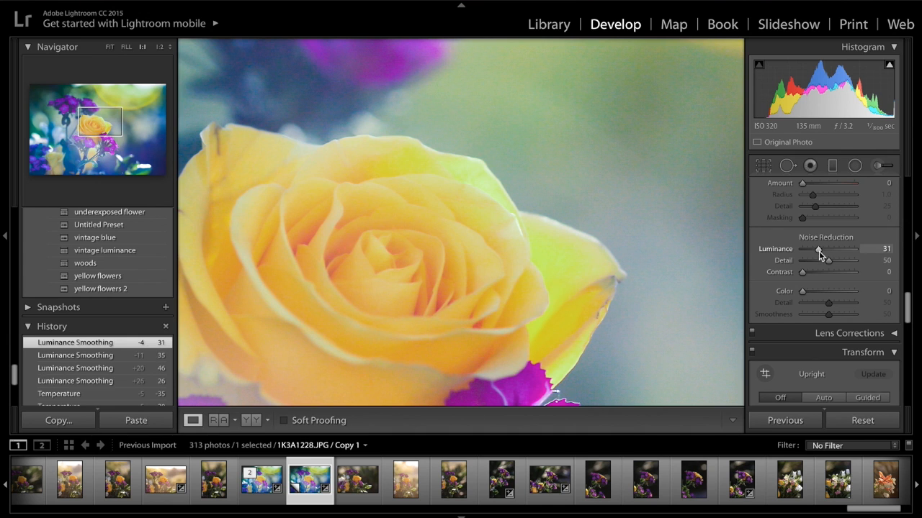
Set luminance noise reduction to 33 after trying 100 with the photo filling the view, and compare the photo with its unedited version.
{"action": "left_click", "coordinate": [609, 166]}
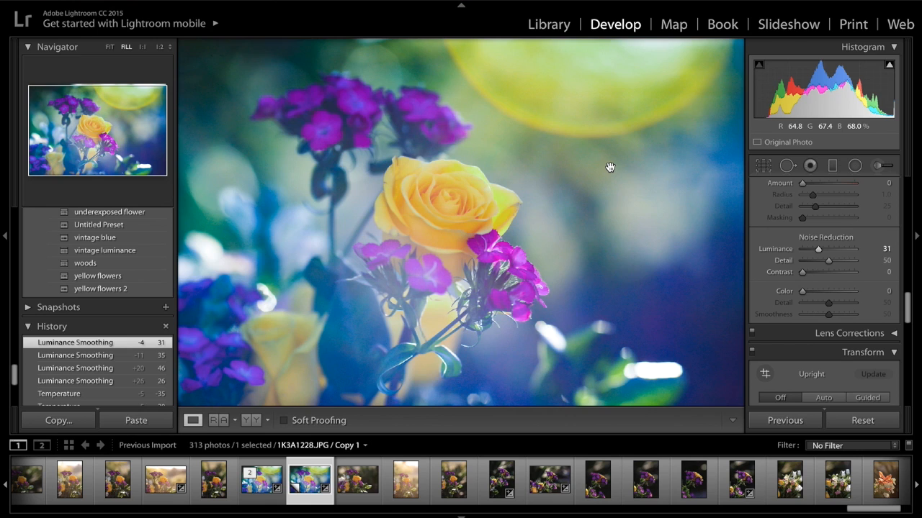
{"action": "left_click_drag", "start_coordinate": [819, 251], "coordinate": [866, 255]}
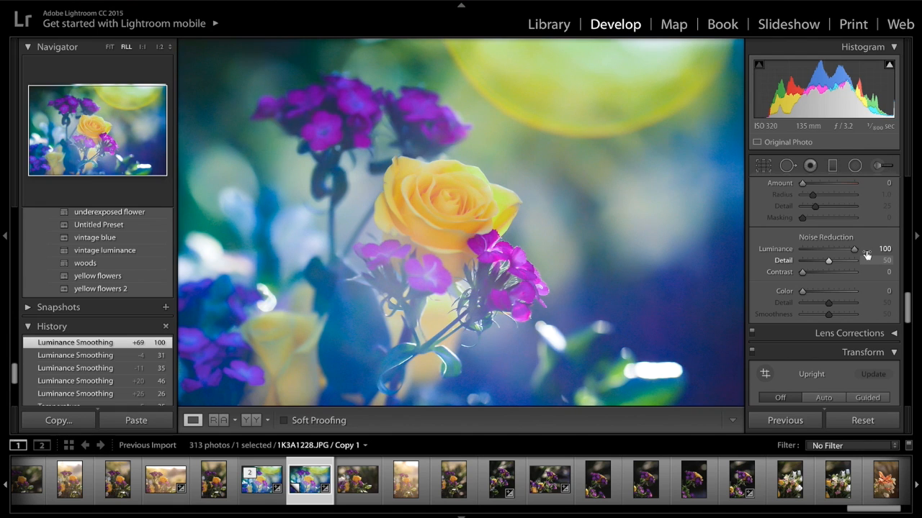
{"action": "left_click_drag", "start_coordinate": [857, 250], "coordinate": [818, 252]}
{"action": "left_click_drag", "start_coordinate": [818, 250], "coordinate": [820, 250]}
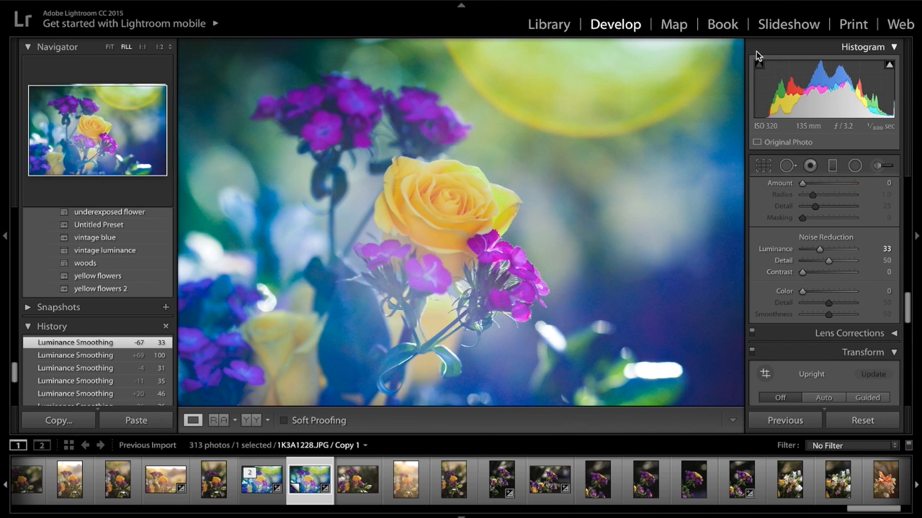
{"action": "key", "text": "backslash"}
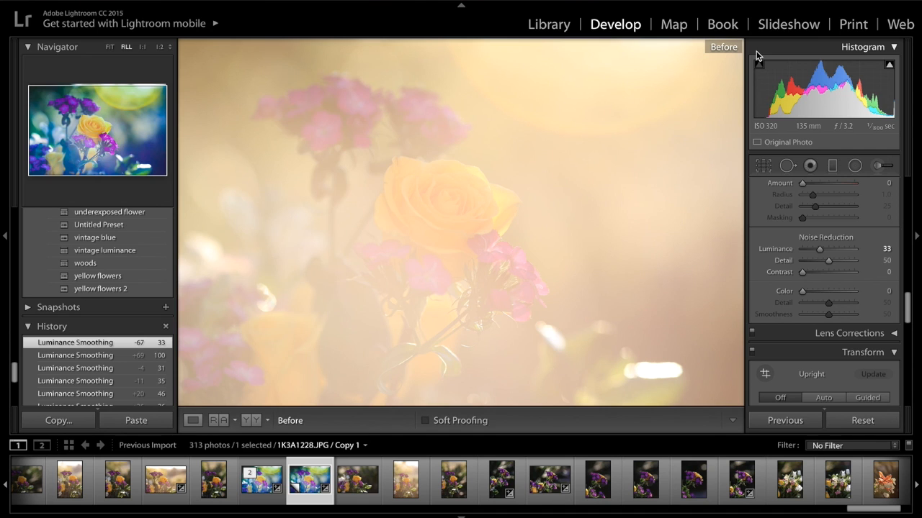
{"action": "key", "text": "backslash"}
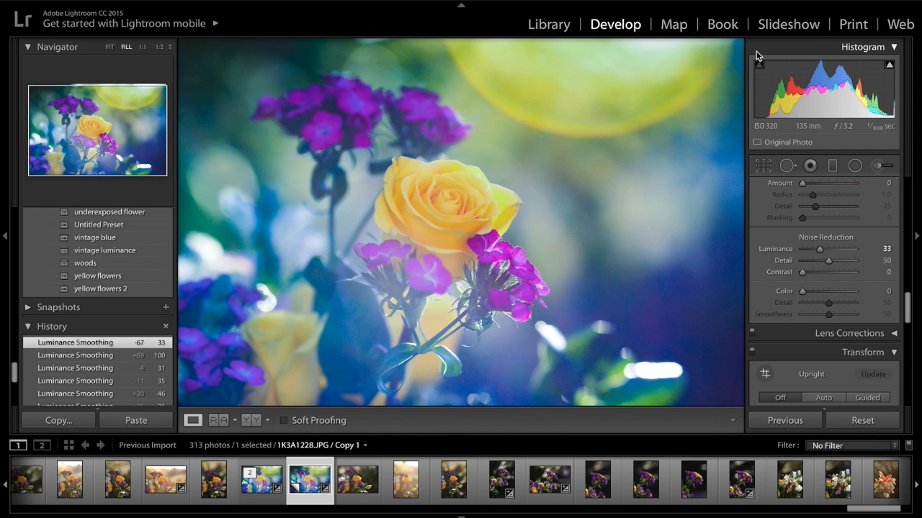